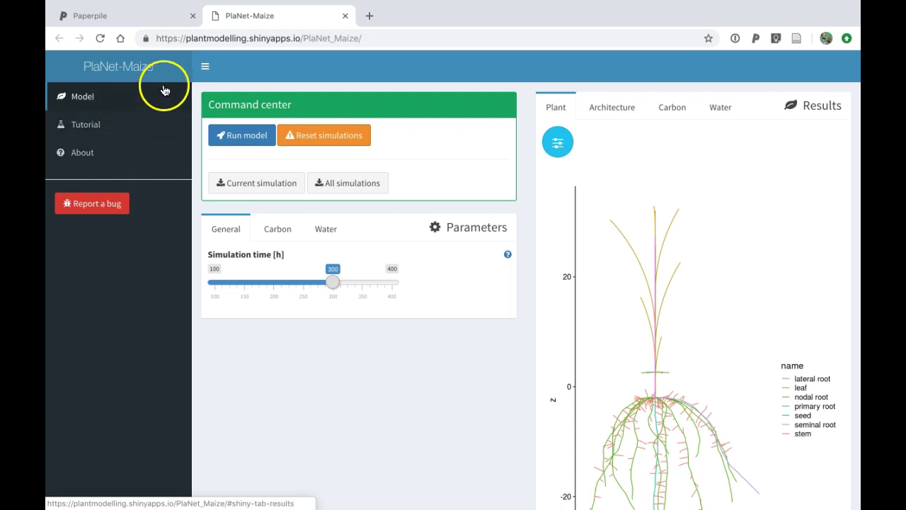
Collapse the navigation sidebar and set the carbon environment's photosynthetic active radiation to 520 µmol/m2/sec.
click(203, 71)
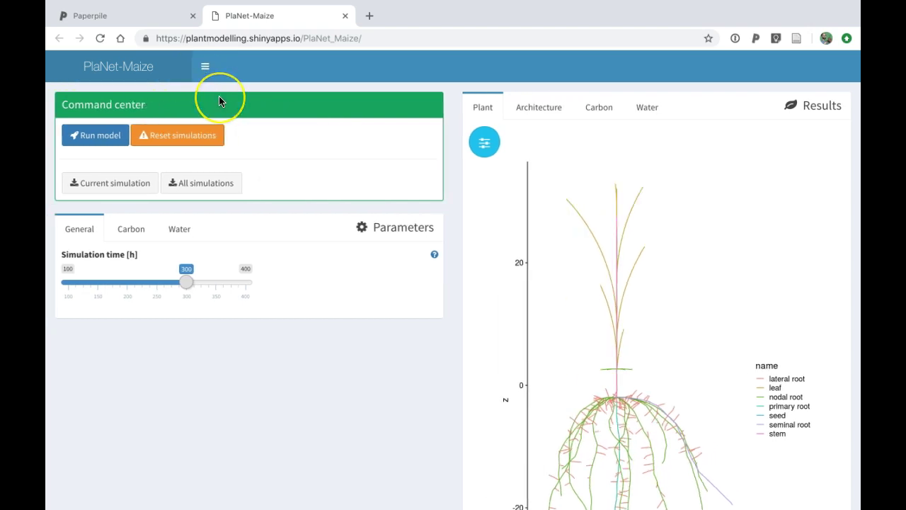
click(272, 238)
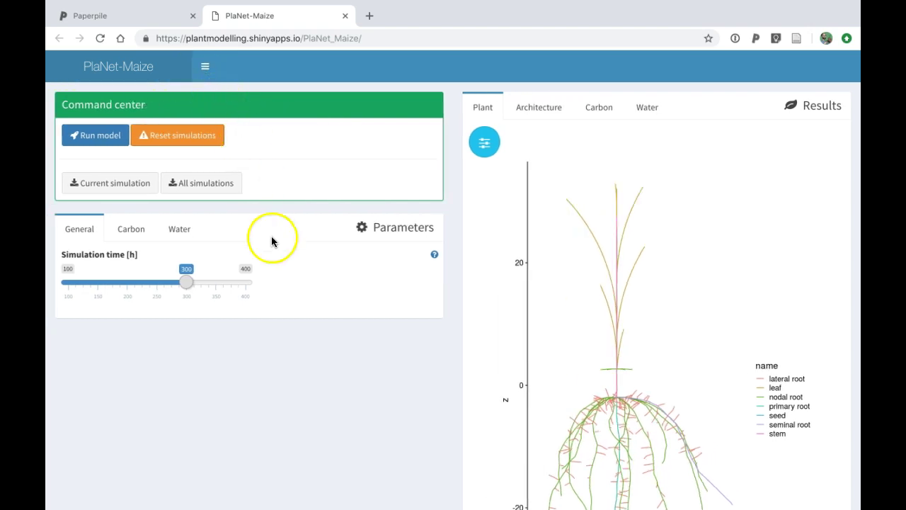
click(130, 230)
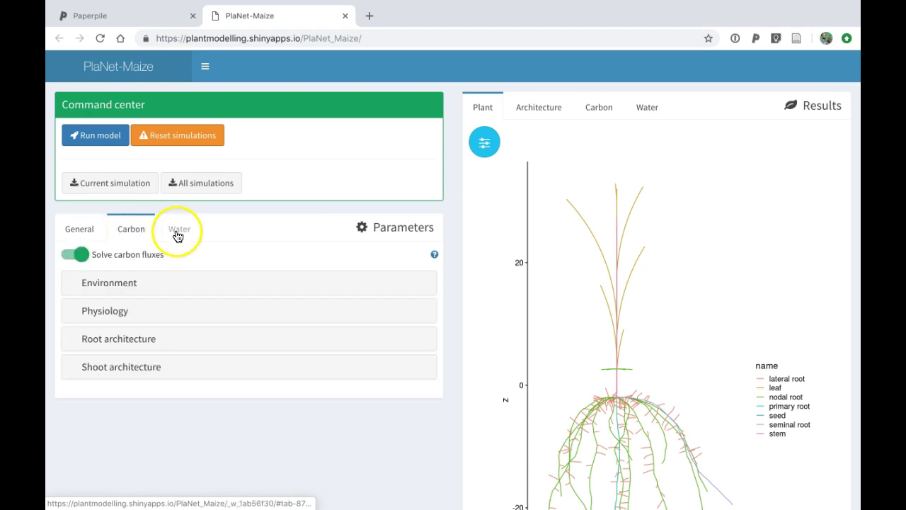
click(128, 284)
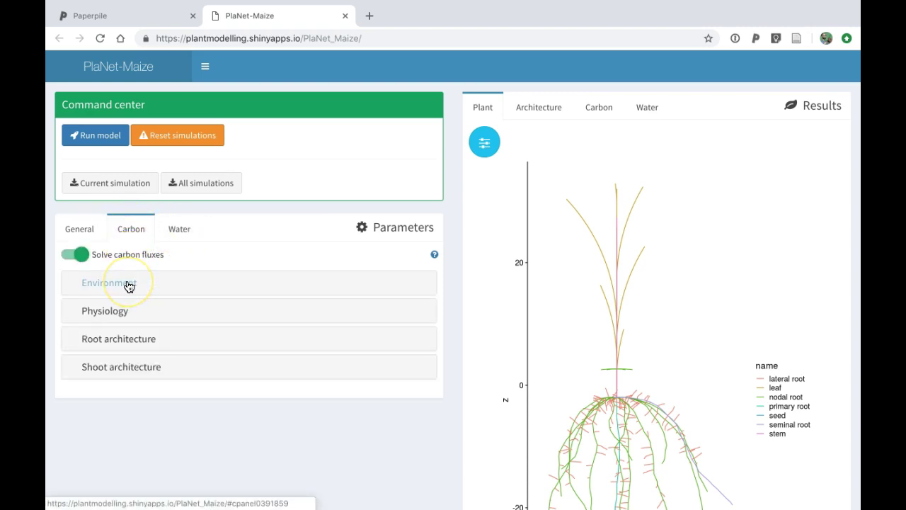
scroll(182, 338, down, 1)
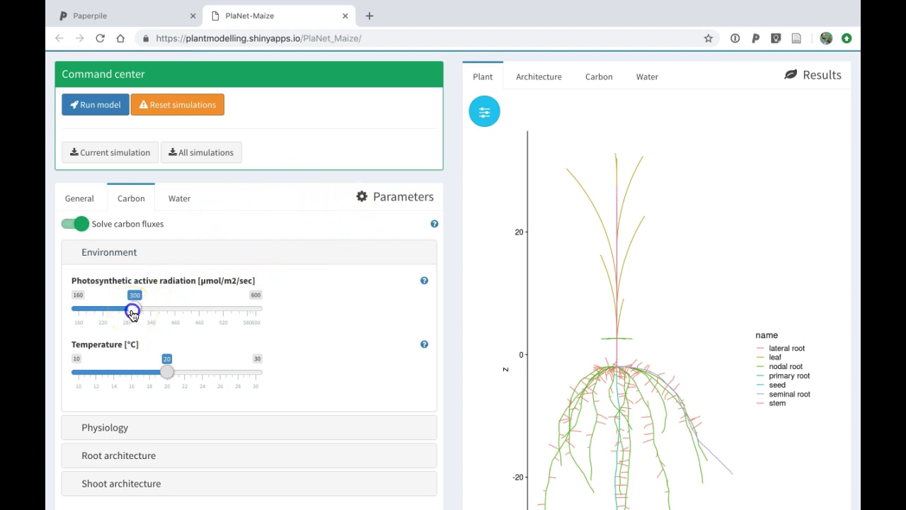
drag(132, 314, 218, 324)
scroll(257, 254, up, 1)
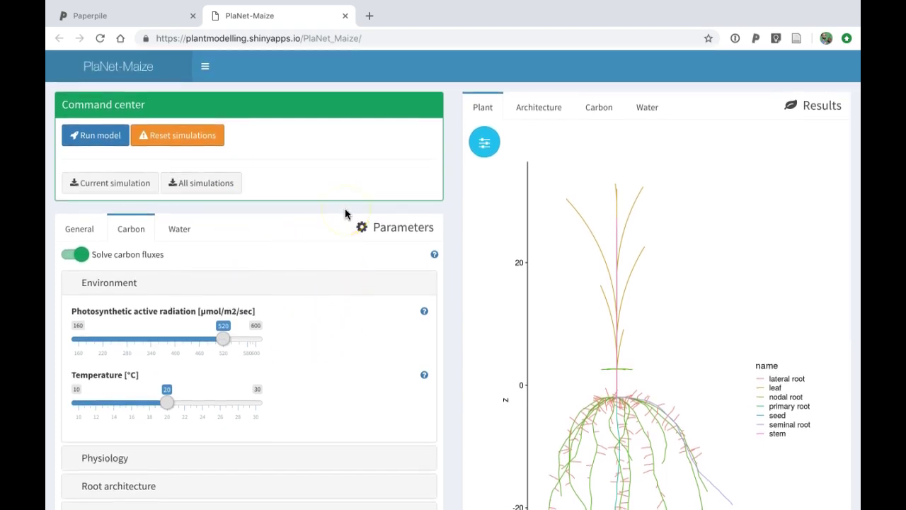
Run the model with the changed radiation and inspect the simulated plants in the plant plot.
click(92, 139)
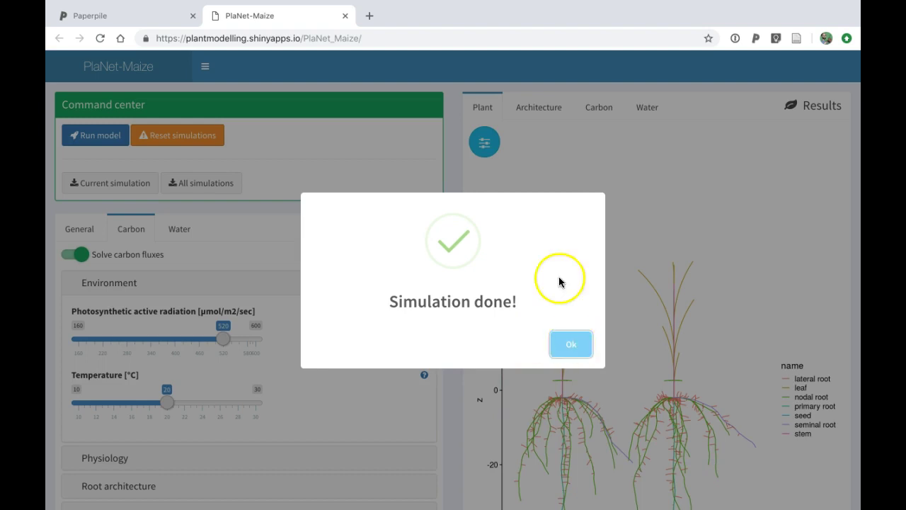
click(572, 344)
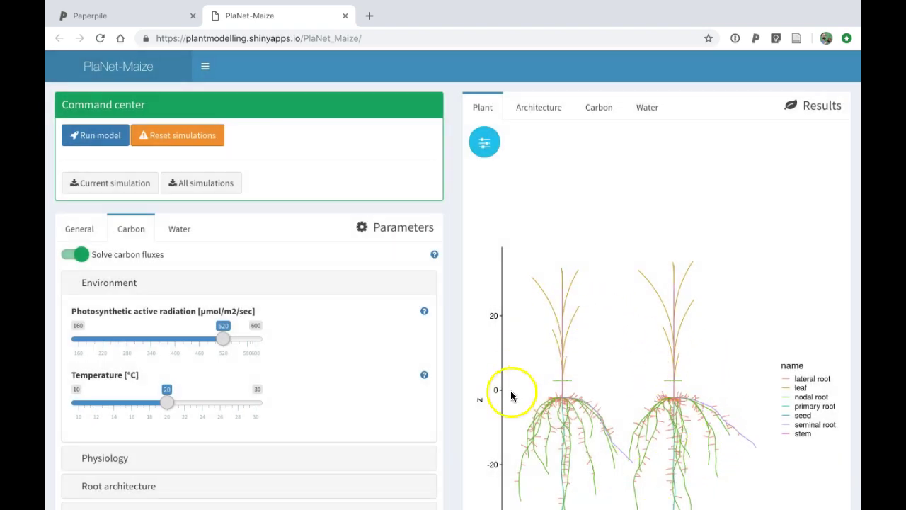
scroll(689, 354, down, 3)
scroll(688, 355, up, 2)
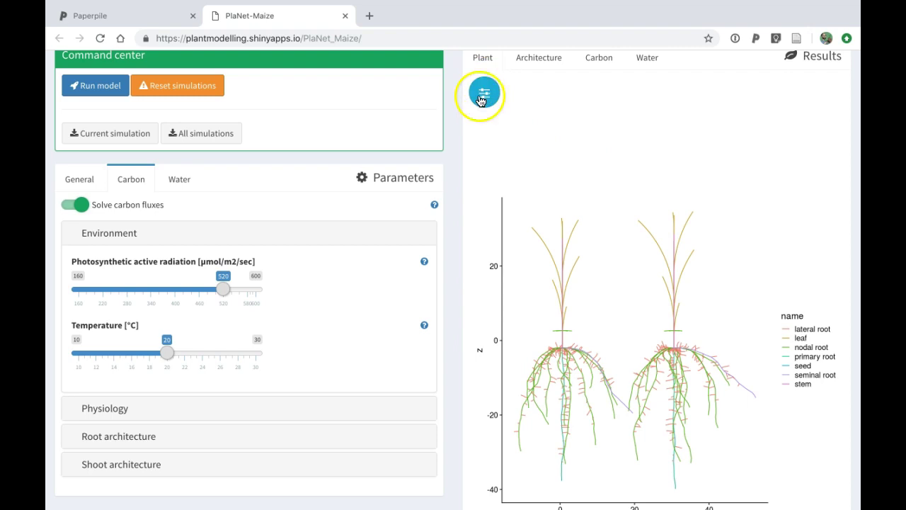
Set the plant plot's time to plot to 252.
scroll(482, 106, up, 2)
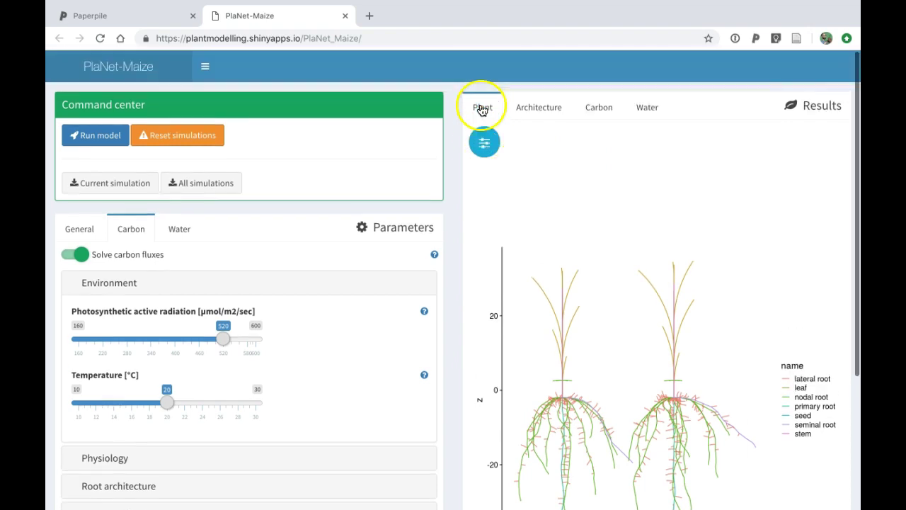
click(484, 143)
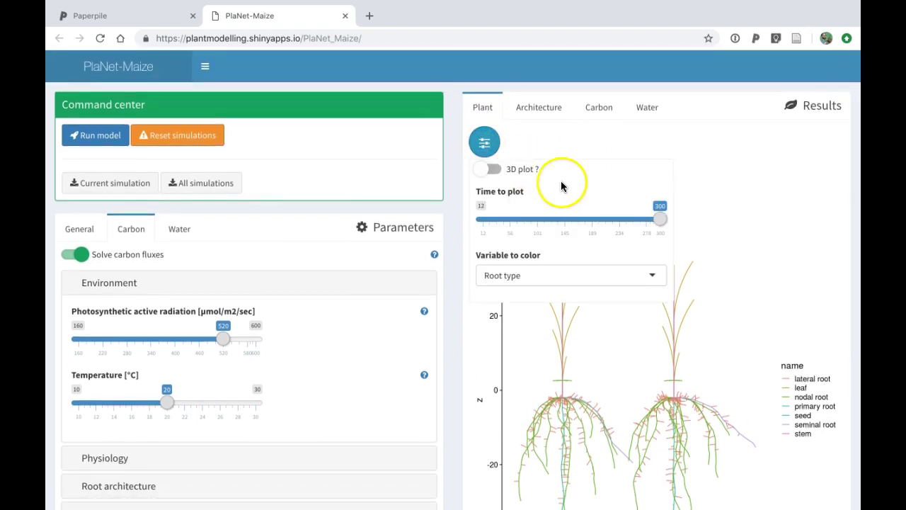
drag(658, 219, 630, 221)
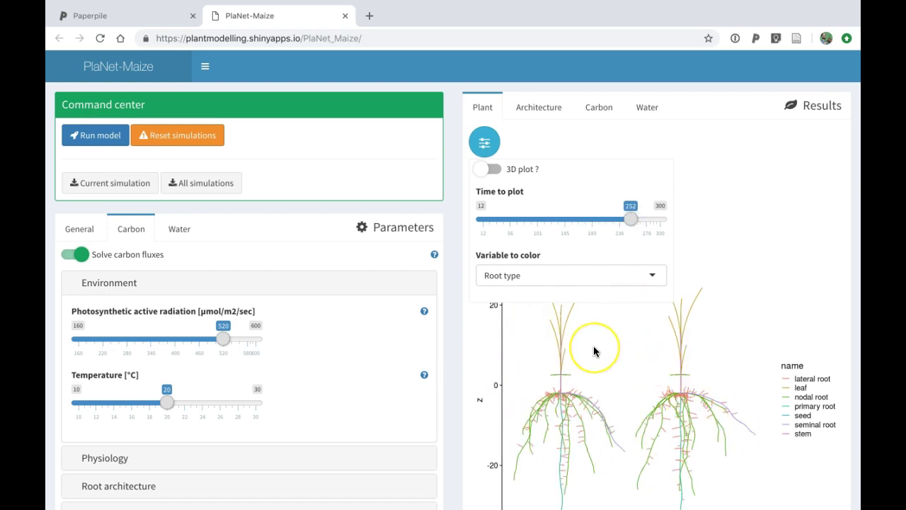
Try Age as the plant plot's color variable and settle on Simulation.
click(586, 276)
scroll(587, 368, down, 2)
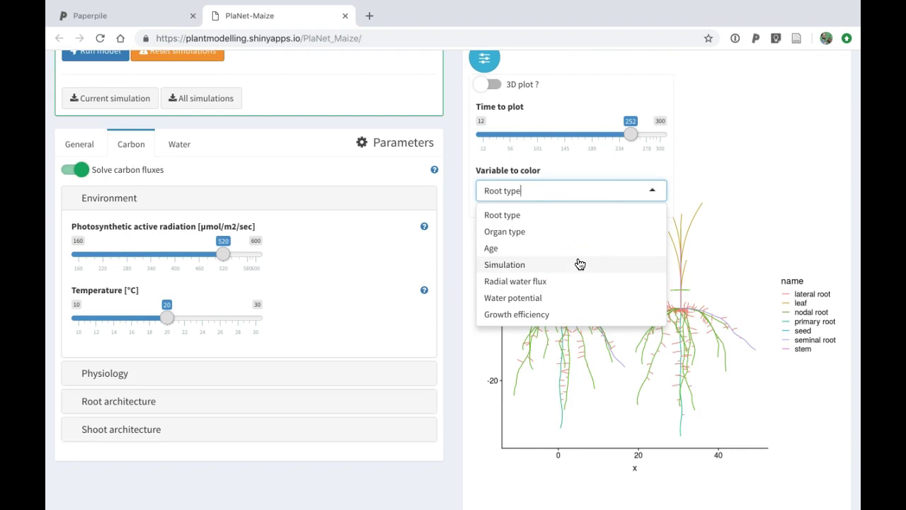
click(577, 248)
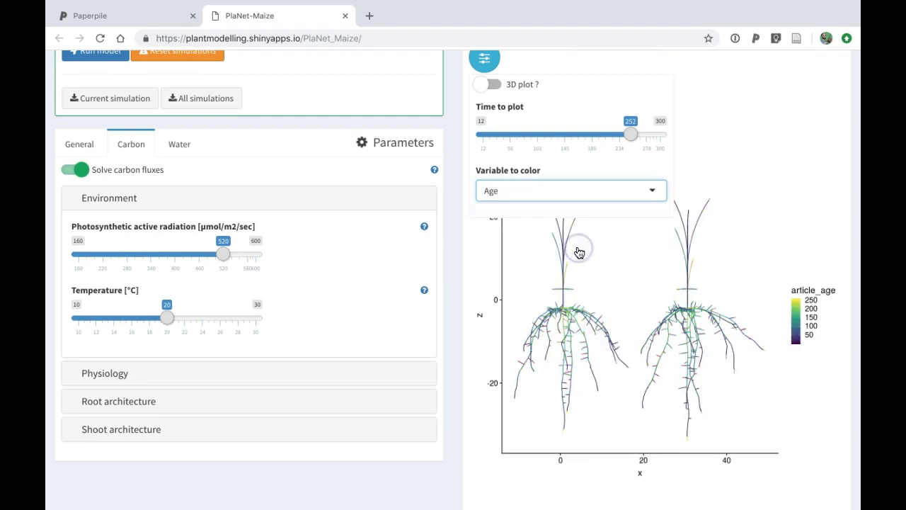
click(586, 196)
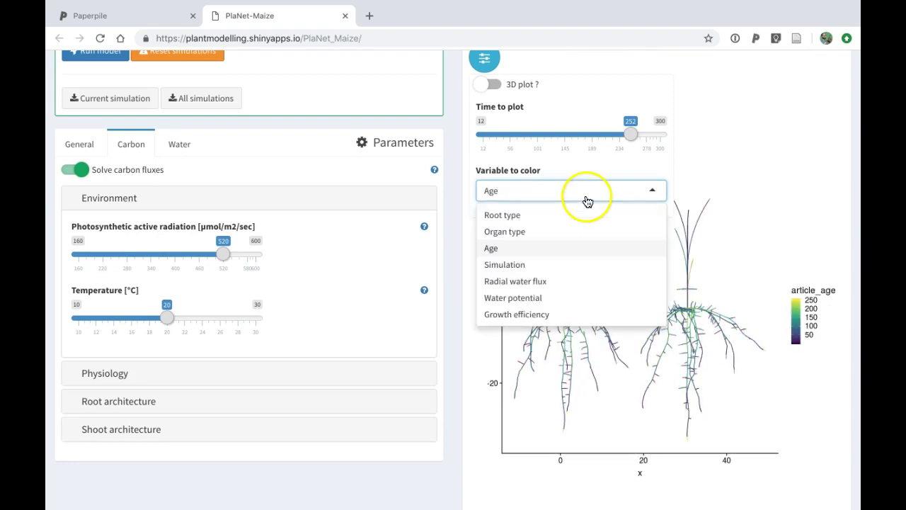
click(579, 267)
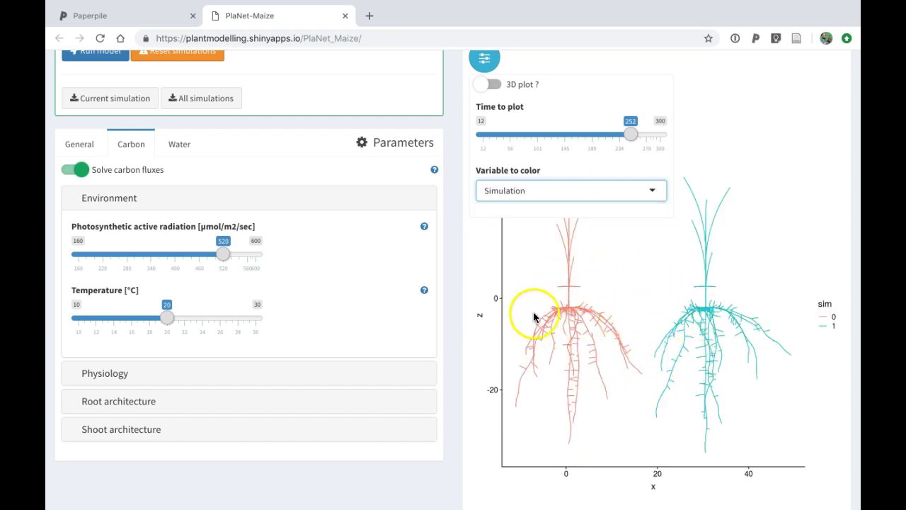
Examine the plants in a rotated 3D plot and return to the 2D plot.
scroll(697, 292, up, 1)
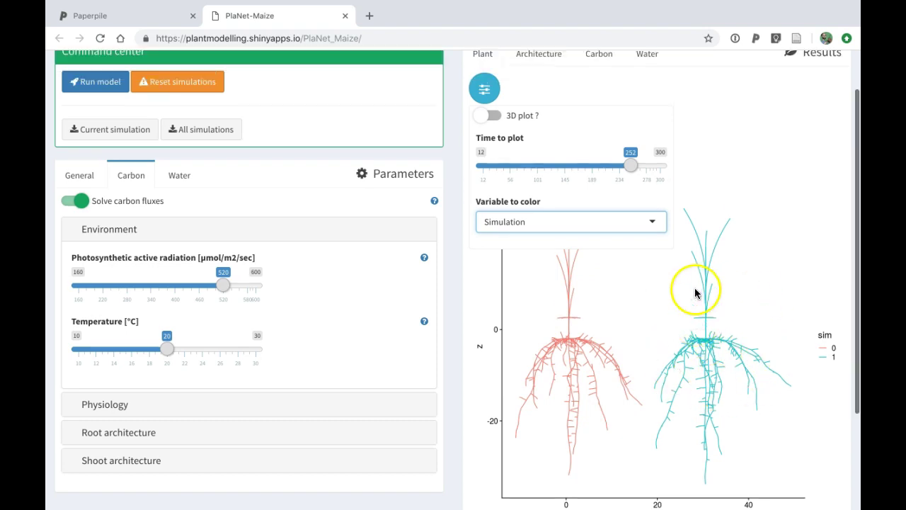
scroll(695, 293, up, 1)
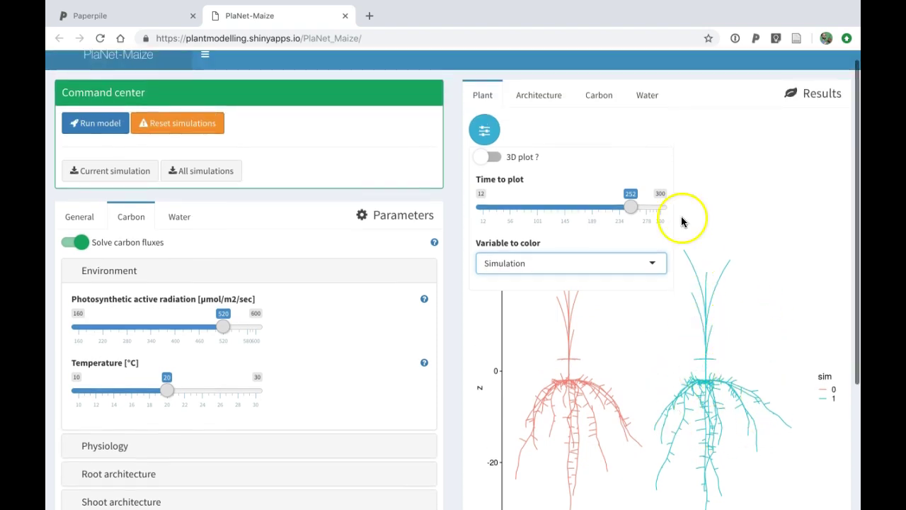
click(492, 157)
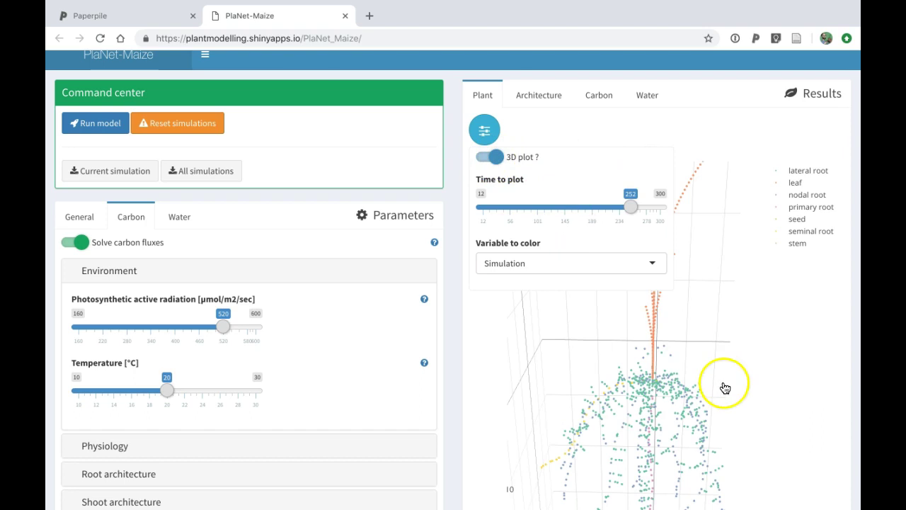
drag(708, 384, 549, 382)
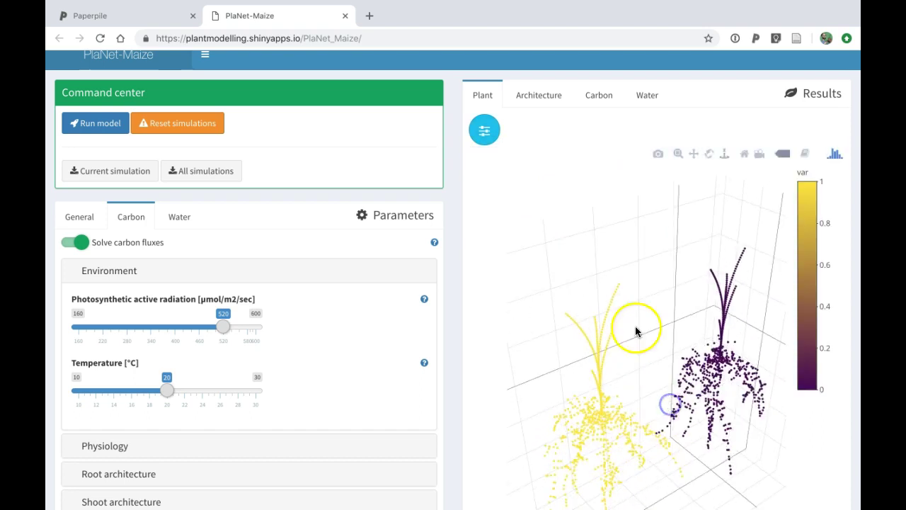
click(492, 144)
click(490, 158)
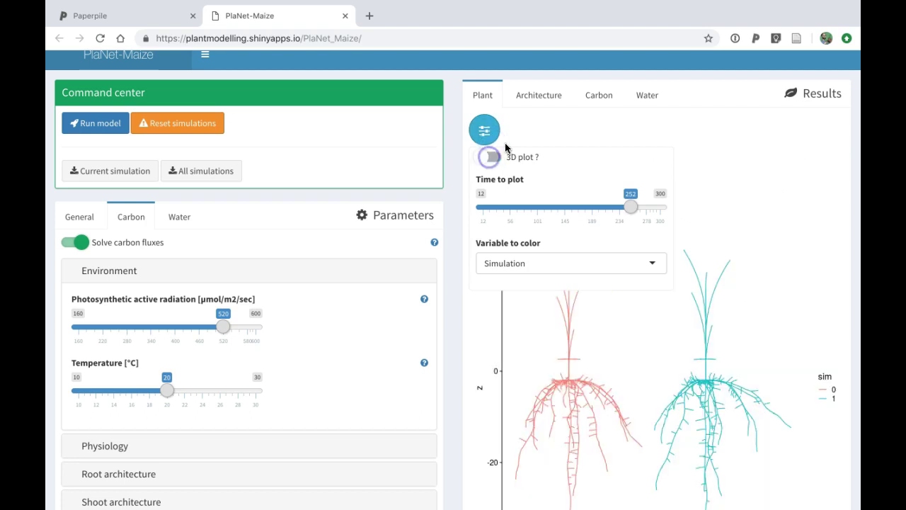
In the architecture results, view the Surface [cm2] plot and change the plotted variable to Length [cm].
click(539, 104)
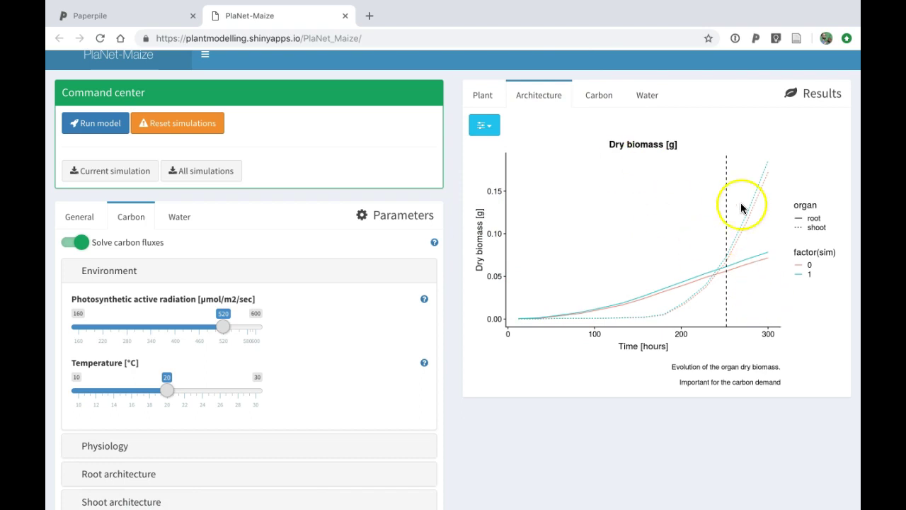
click(483, 124)
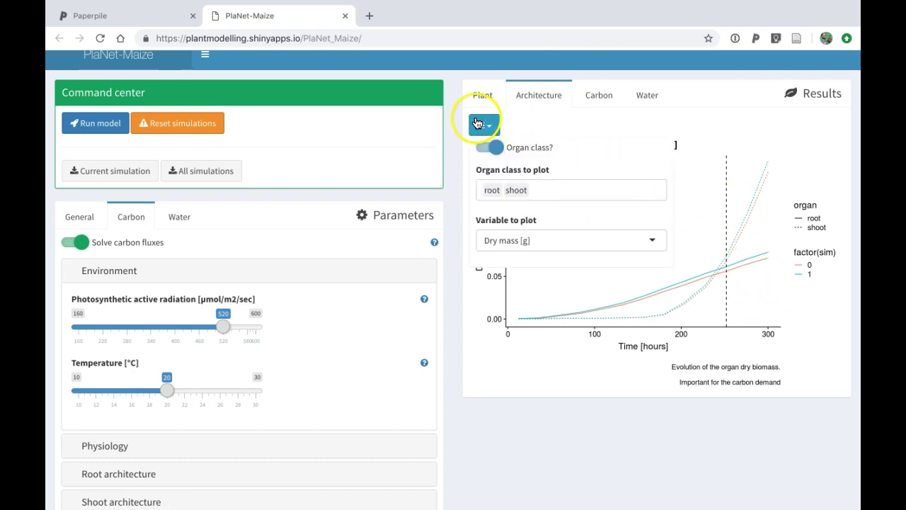
click(549, 240)
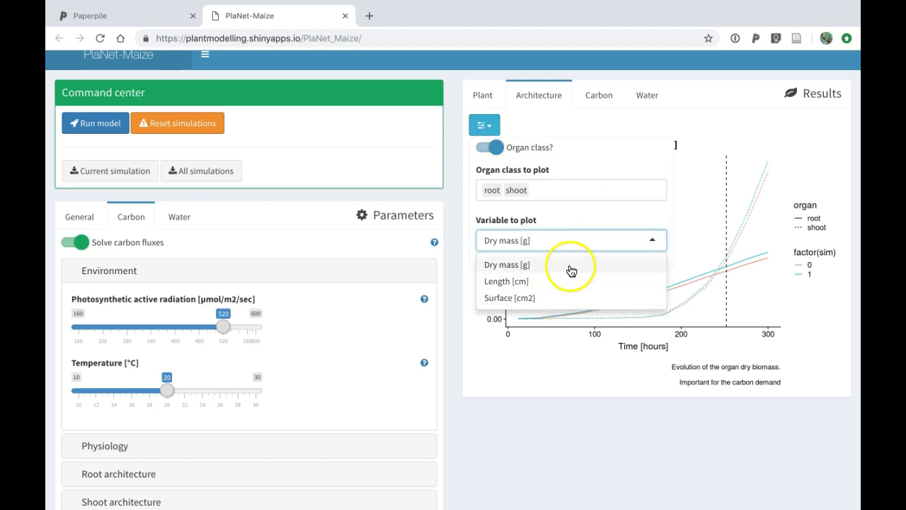
click(577, 297)
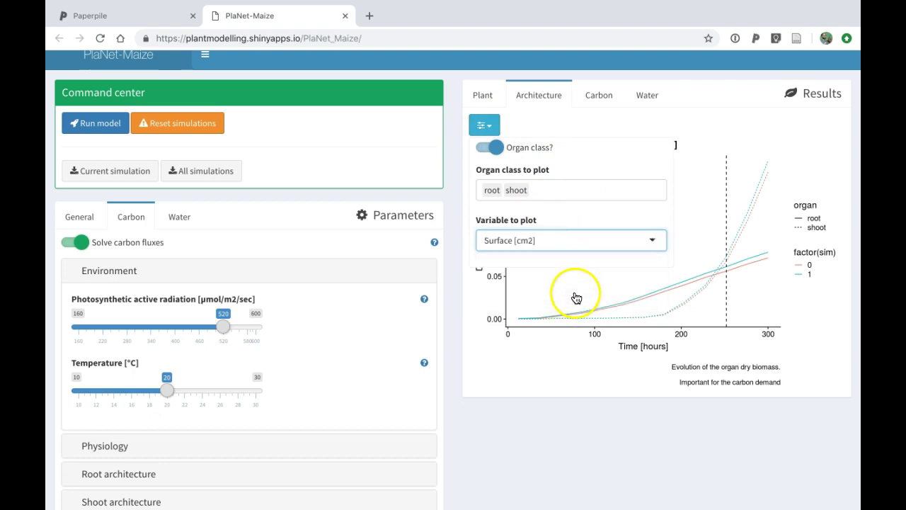
click(578, 240)
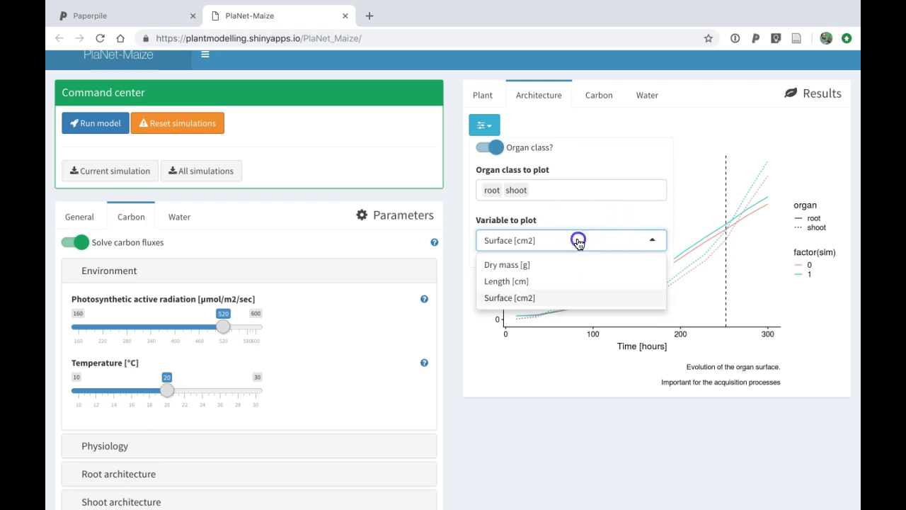
click(582, 283)
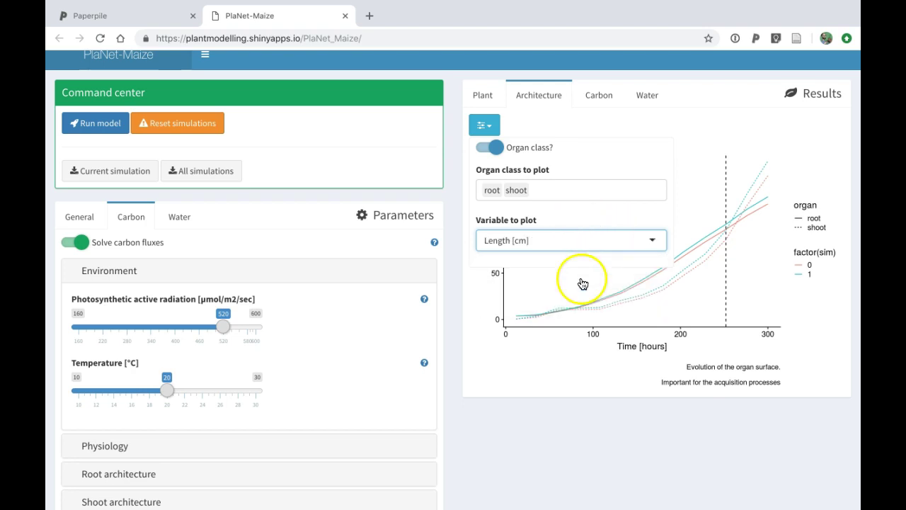
click(567, 356)
Restrict the architecture length plot to the root organ class by removing shoot.
click(485, 126)
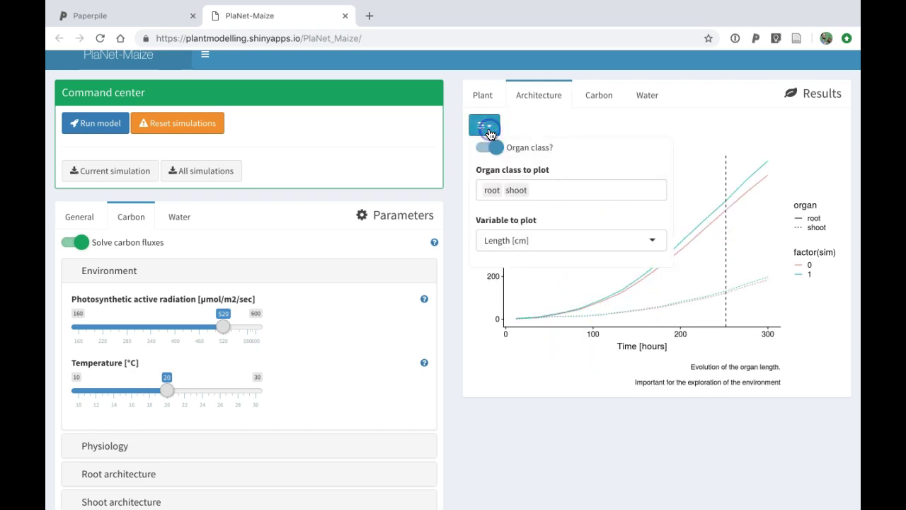
click(521, 193)
key(BackSpace)
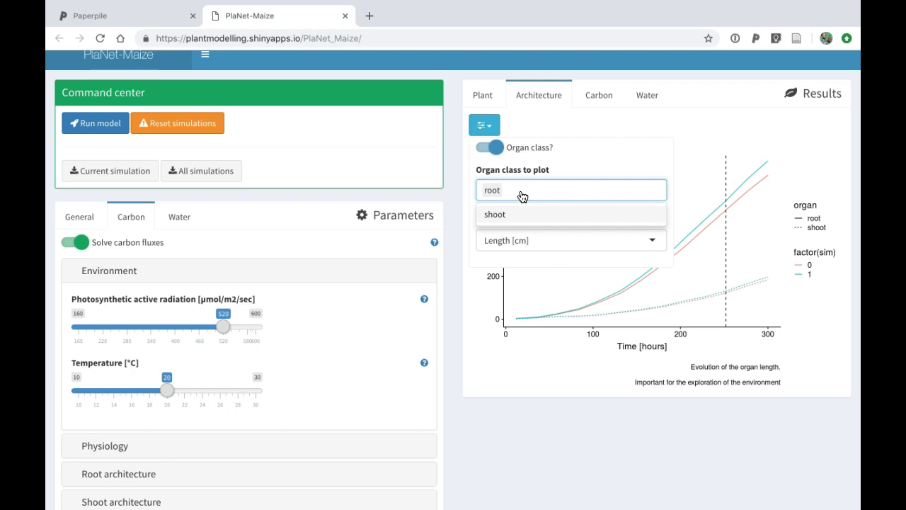
click(589, 165)
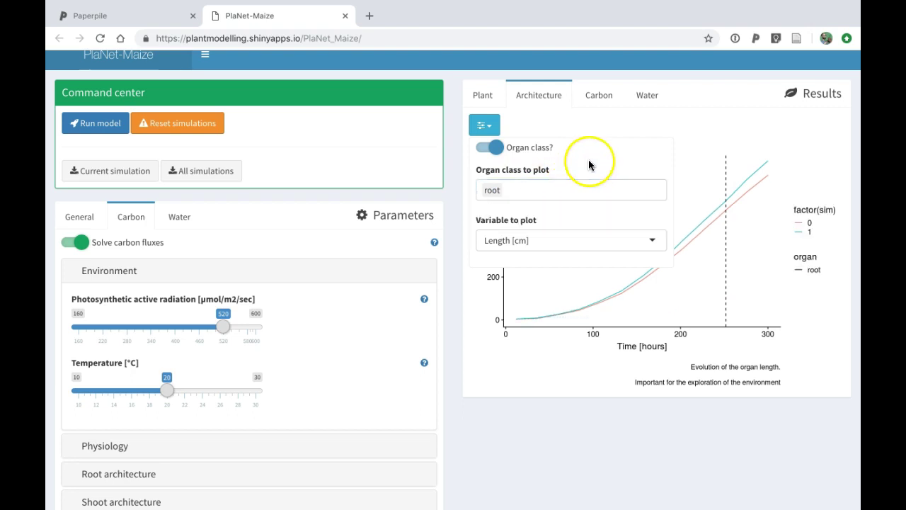
click(607, 324)
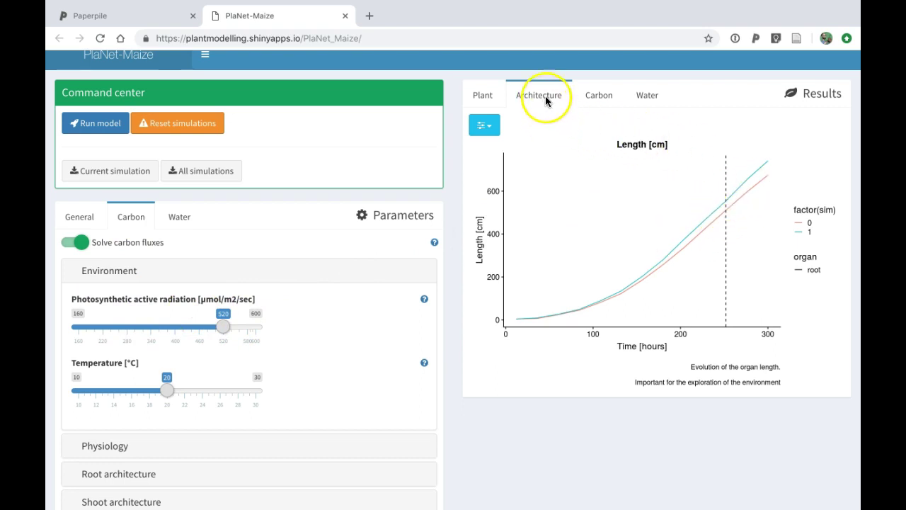
With the carbon results displayed, set the environment temperature to 30 °C and run the model again.
click(599, 99)
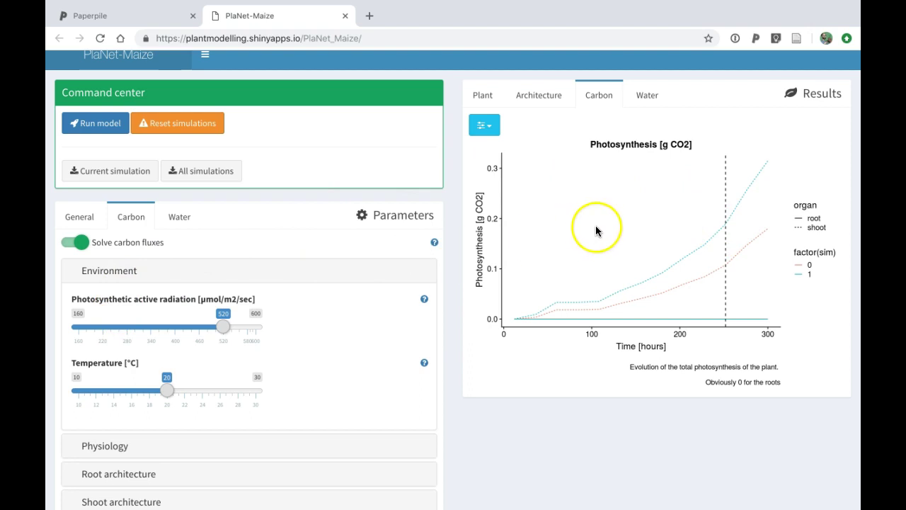
click(201, 171)
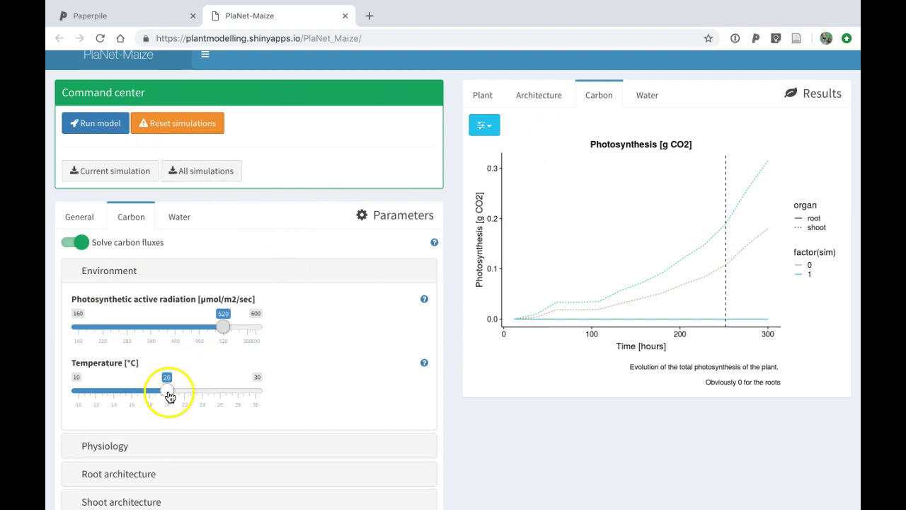
drag(168, 395, 258, 402)
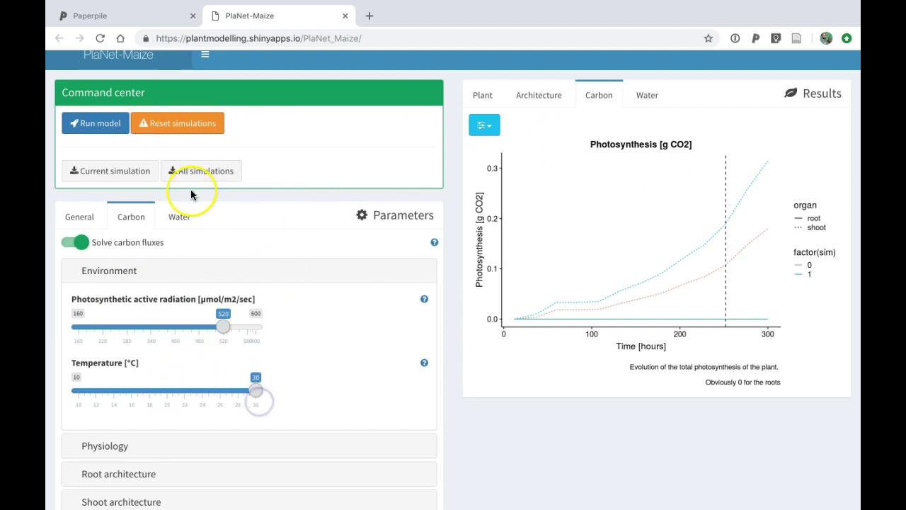
click(110, 126)
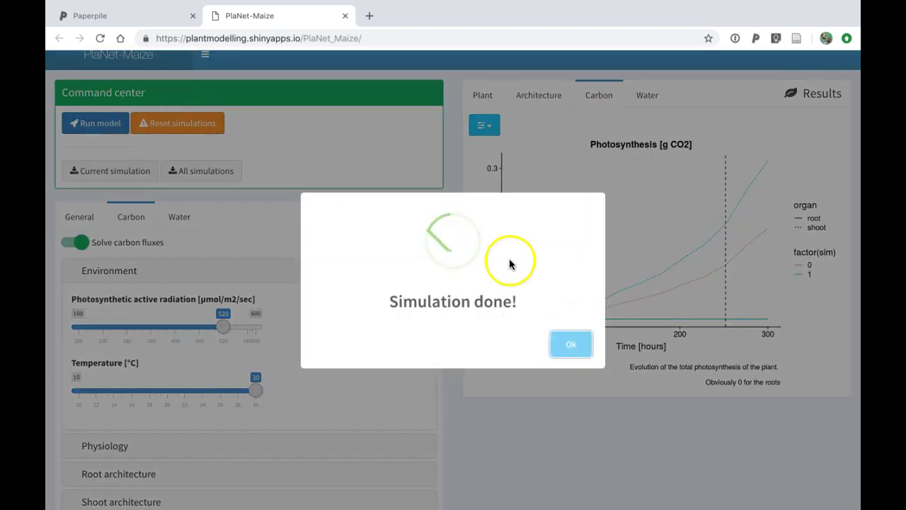
Dismiss the simulation completion notice and compare the shoots and roots of the simulated plants in the plant results.
click(579, 344)
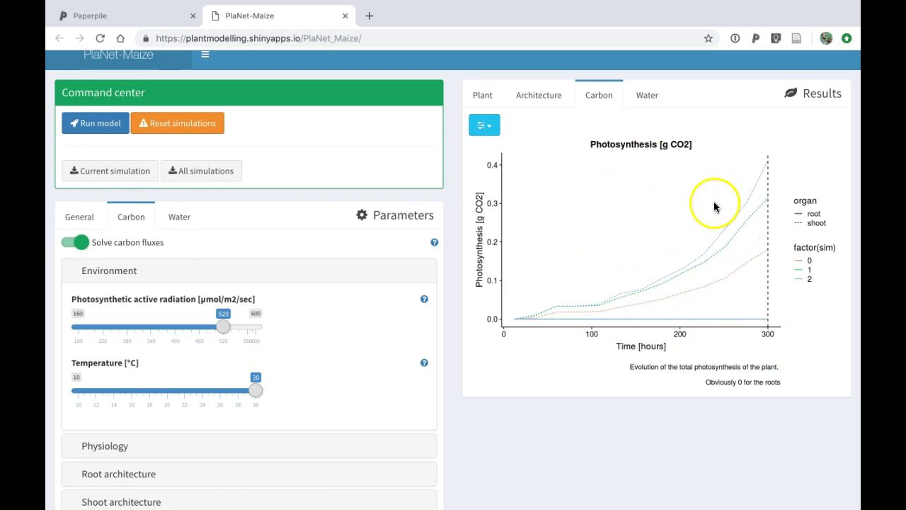
click(481, 95)
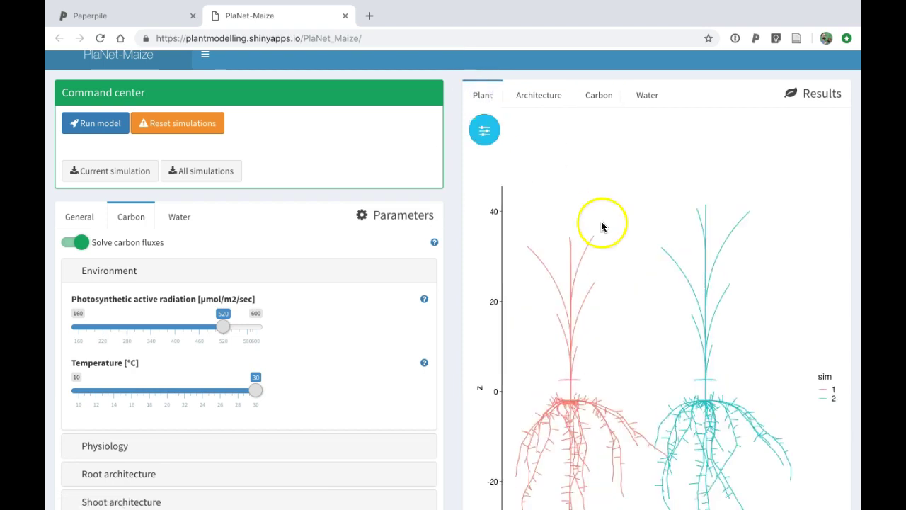
scroll(647, 344, down, 1)
scroll(646, 345, down, 1)
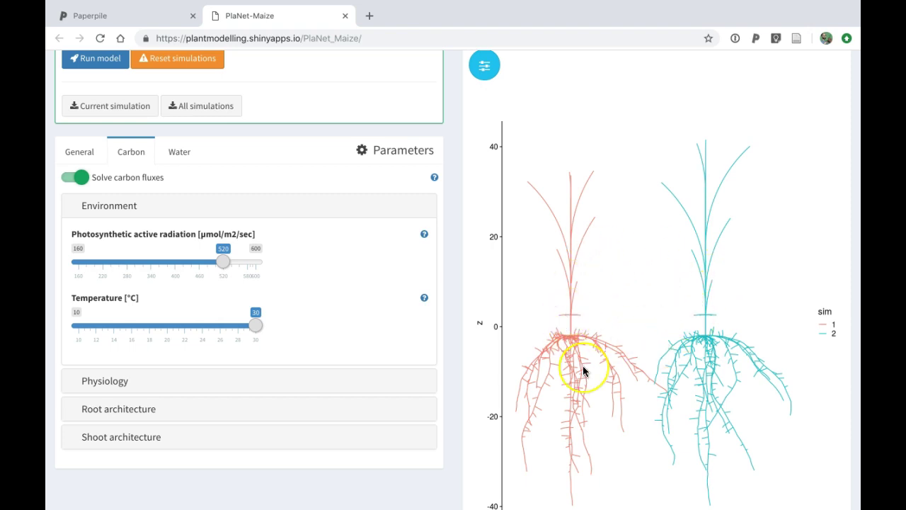
scroll(583, 371, up, 2)
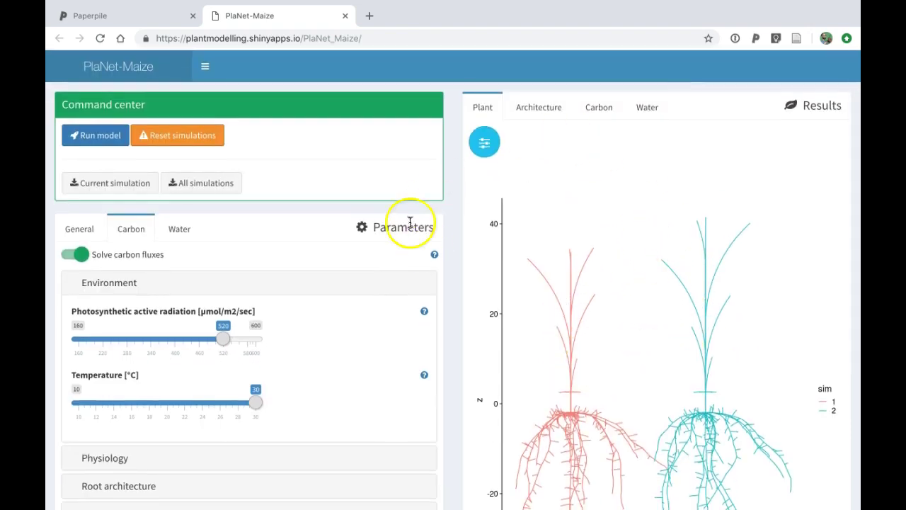
Display the architecture results to examine the root length plot for the latest simulation.
click(535, 112)
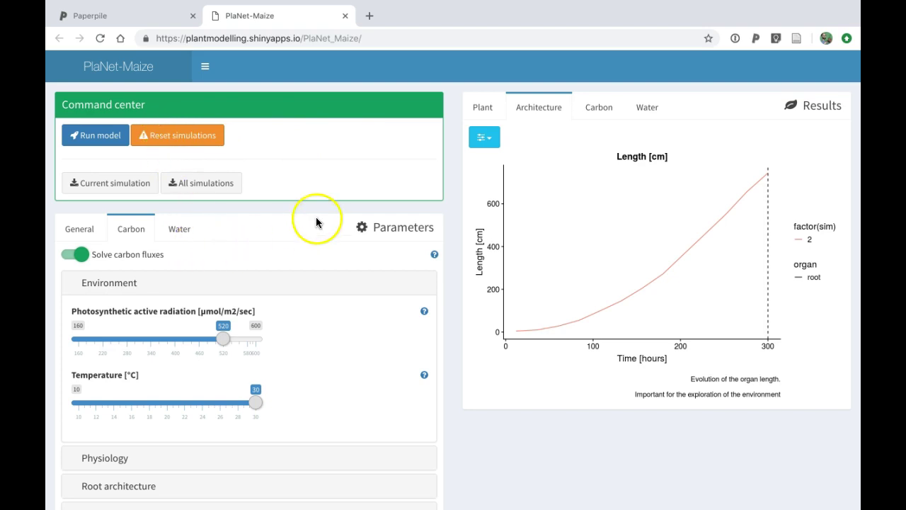
scroll(439, 312, down, 1)
scroll(443, 317, up, 1)
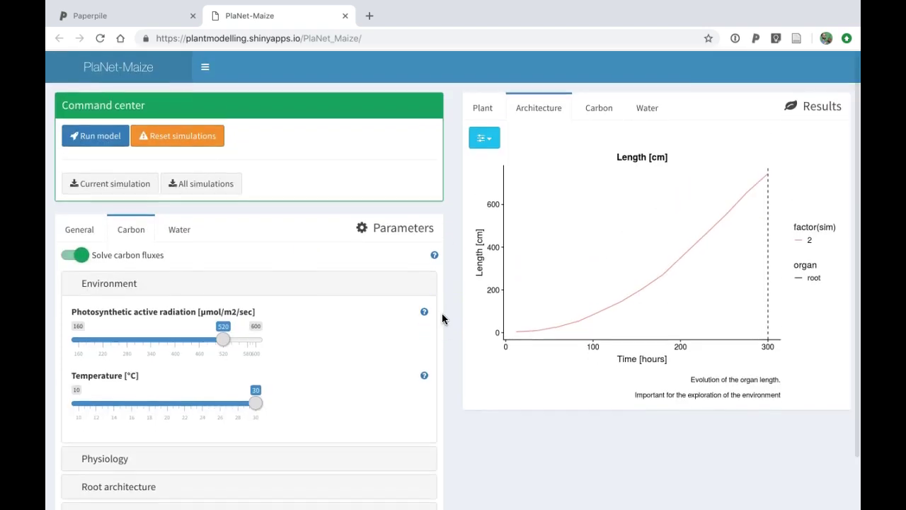